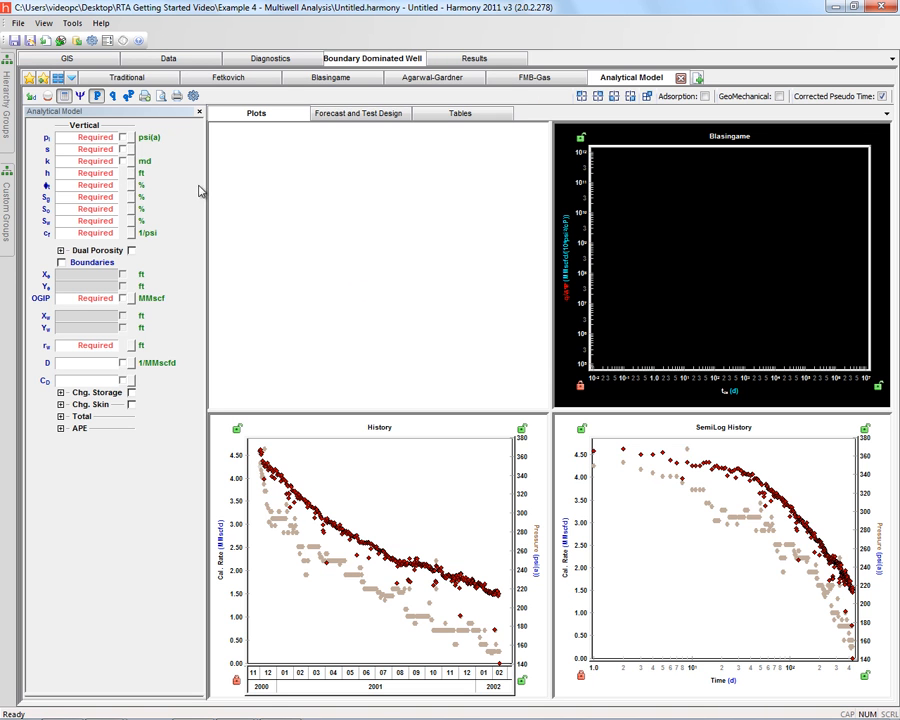
Step: Review the Fetkovich, Blasingame, Agarwal-Gardner and FMB-Gas analyses of the well, and return to the Analytical Model
{"action": "left_click", "coordinate": [185, 76]}
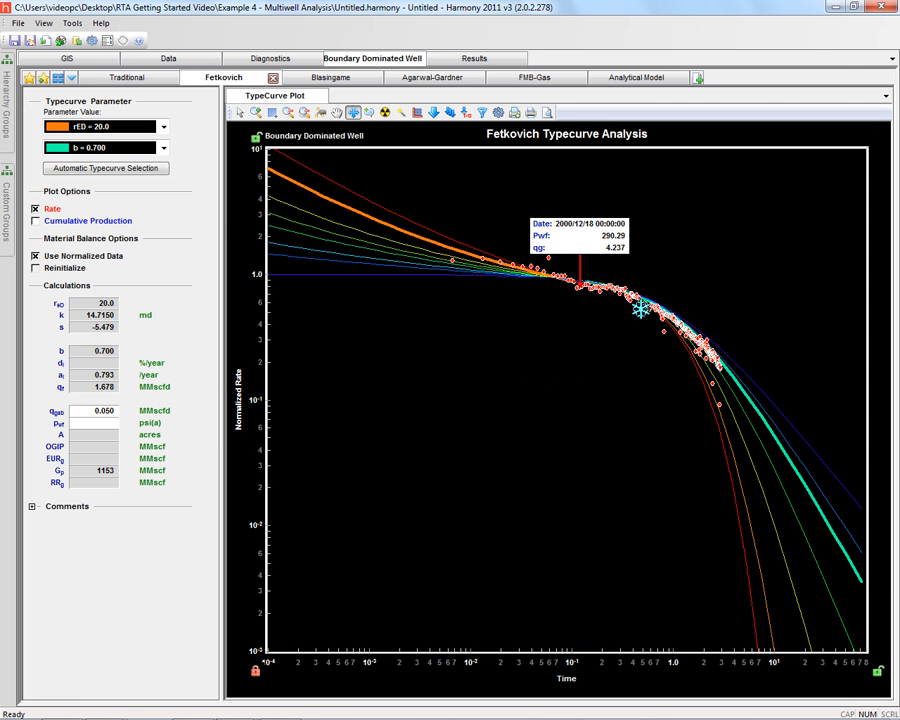
{"action": "left_click", "coordinate": [329, 80]}
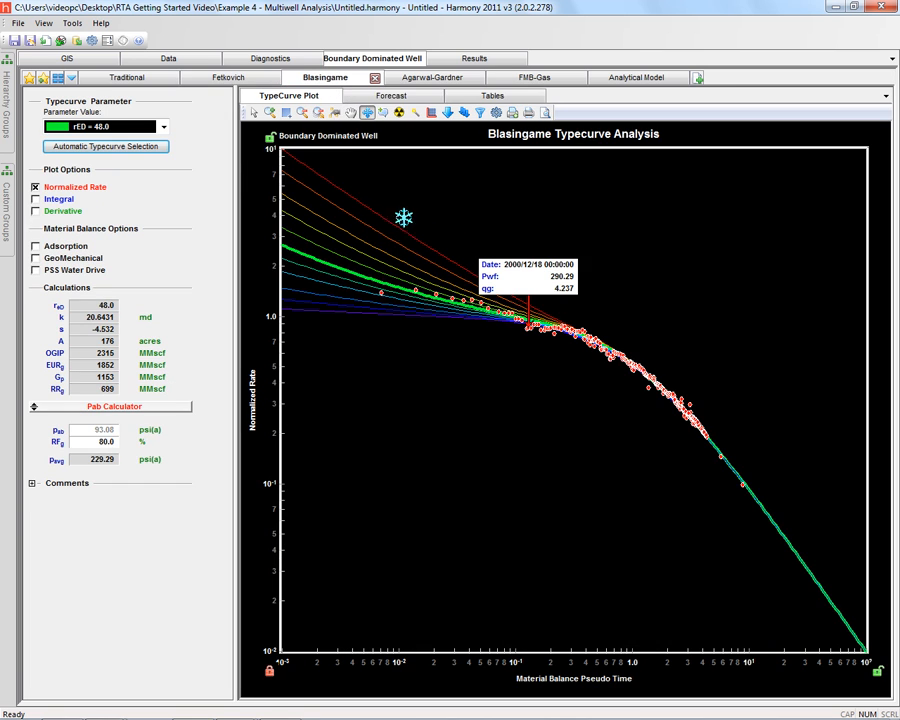
{"action": "left_click", "coordinate": [421, 80]}
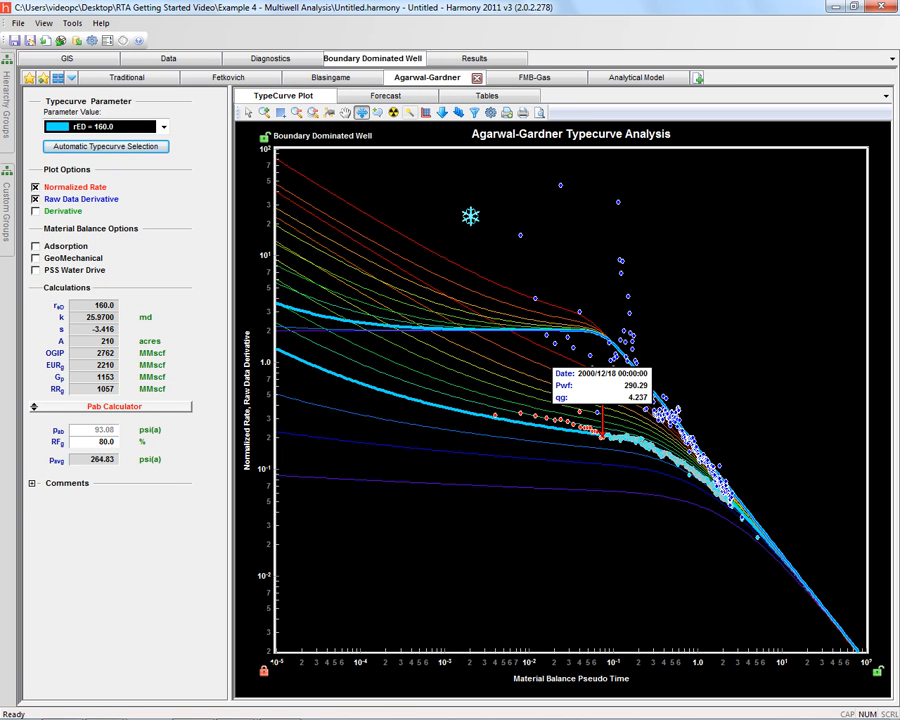
{"action": "left_click", "coordinate": [519, 84]}
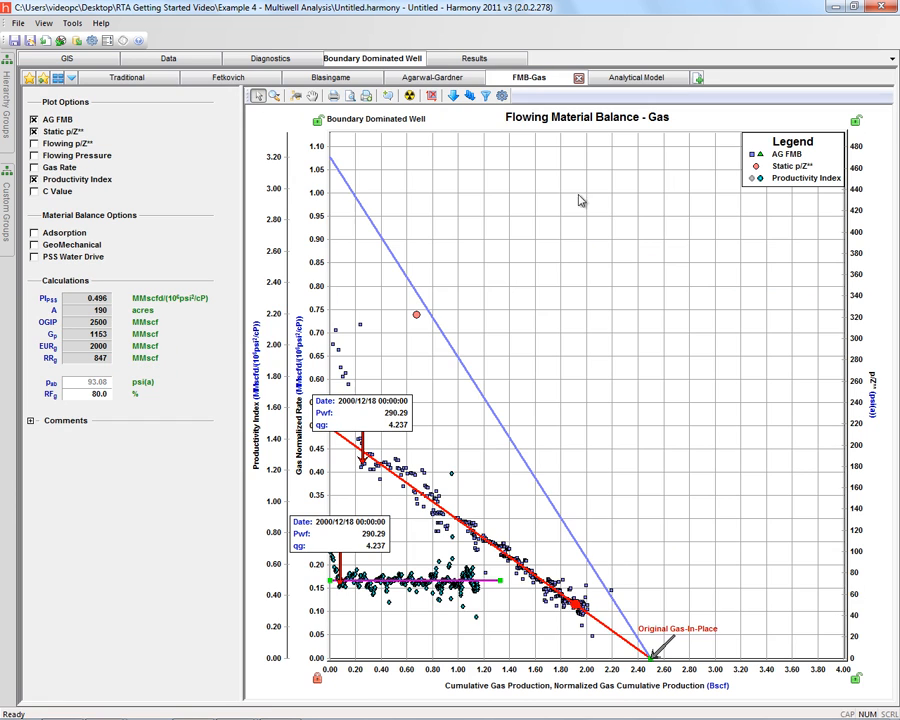
{"action": "mouse_move", "coordinate": [526, 582]}
{"action": "left_click", "coordinate": [624, 79]}
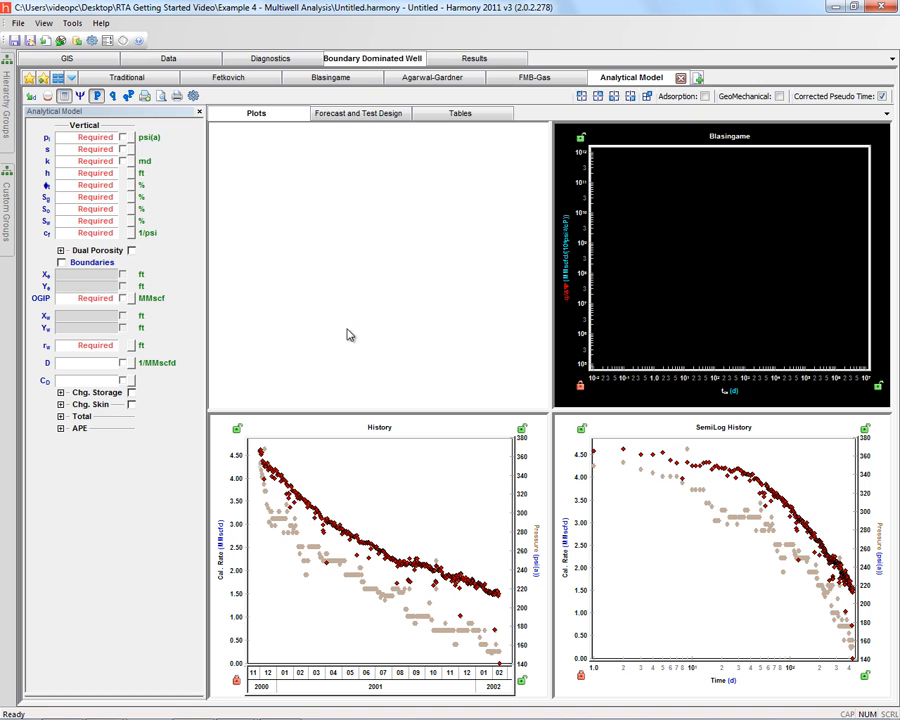
Step: Set the permeability to 20.64 md and fill the remaining model parameters from the Reservoir and Blasingame defaults
{"action": "left_click", "coordinate": [124, 161]}
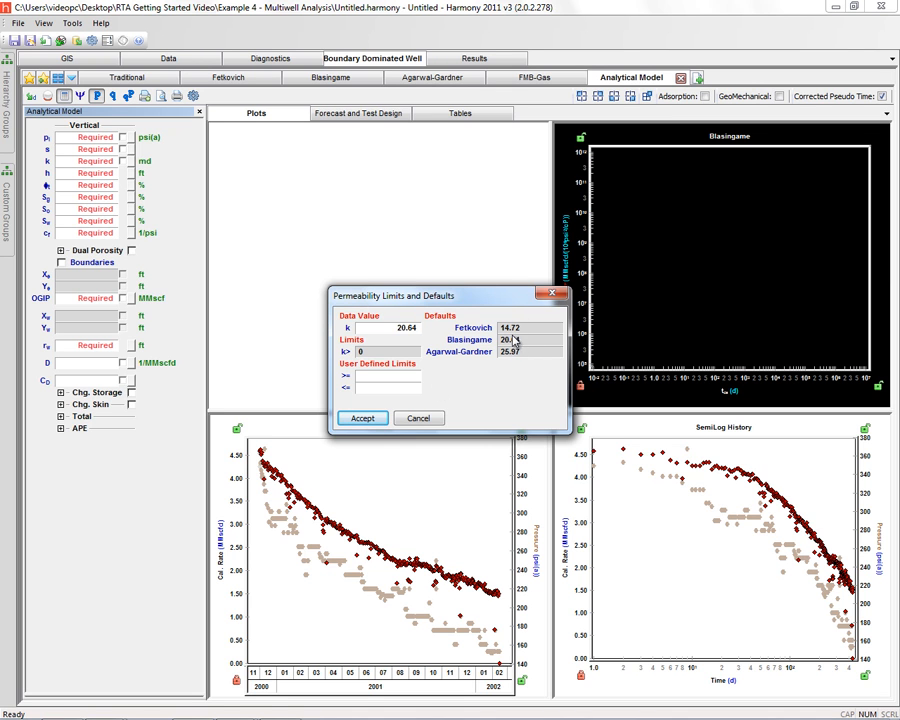
{"action": "left_click", "coordinate": [354, 418]}
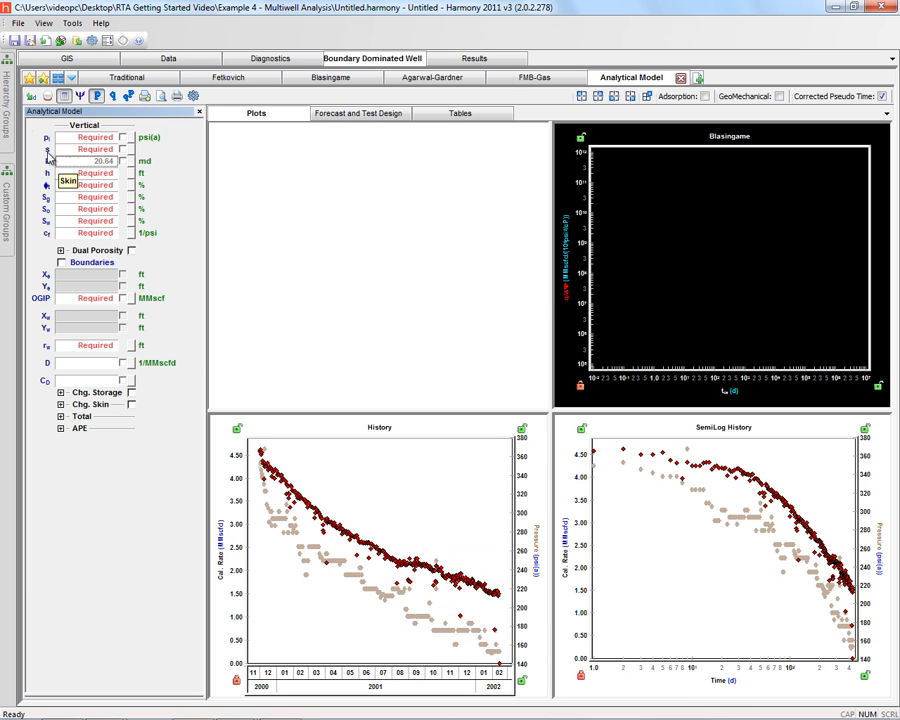
{"action": "left_click", "coordinate": [27, 74]}
{"action": "left_click", "coordinate": [54, 108]}
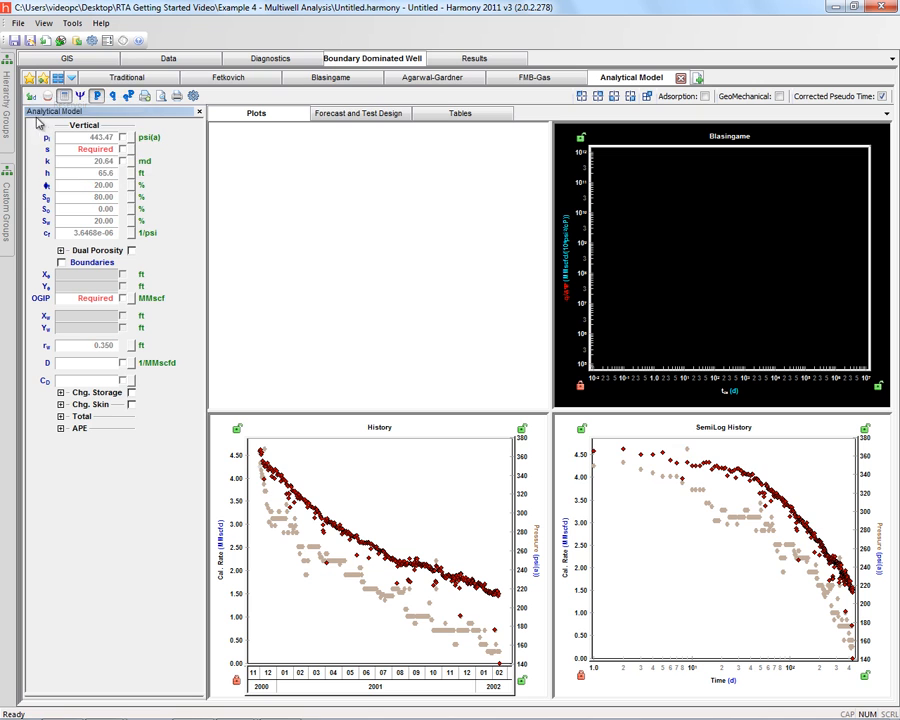
{"action": "left_click", "coordinate": [27, 74]}
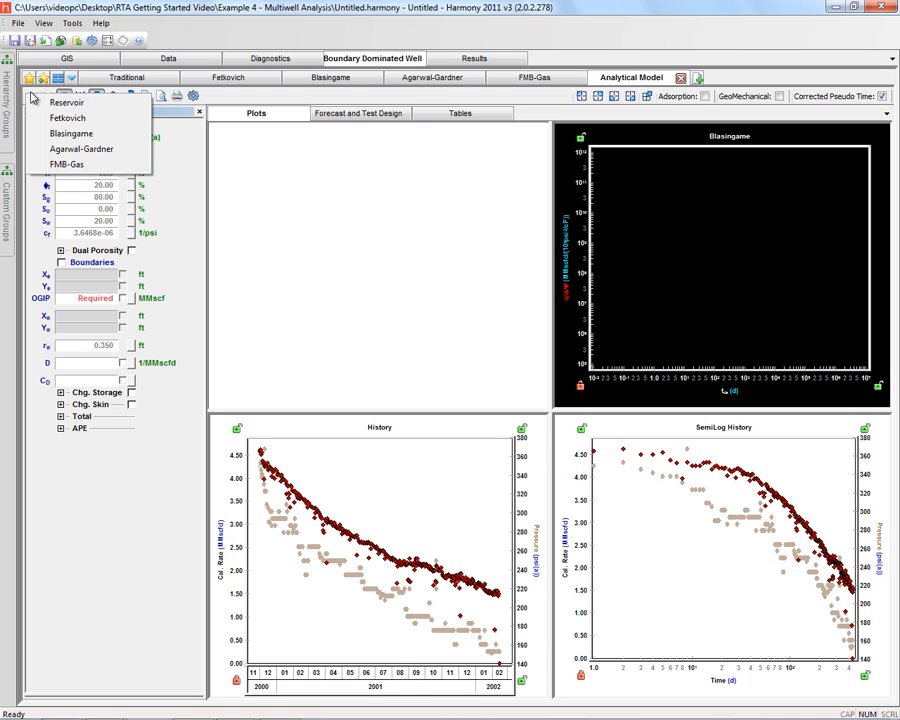
{"action": "left_click", "coordinate": [72, 137]}
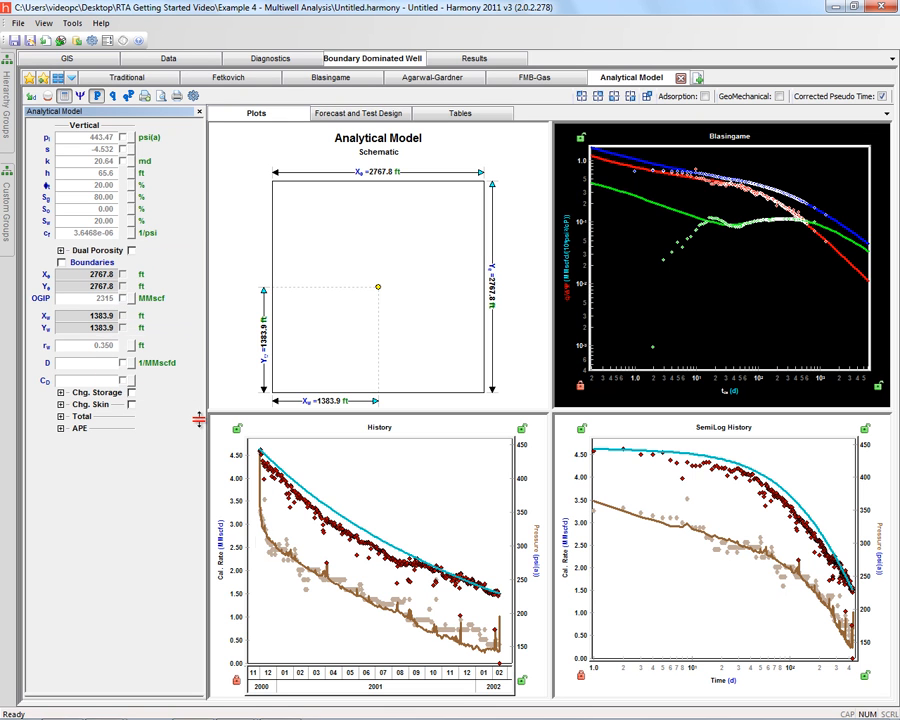
Step: Display calculated rate and pressure together on the history plots, and switch back to calculated pressure only
{"action": "mouse_move", "coordinate": [330, 585]}
{"action": "mouse_move", "coordinate": [290, 525]}
{"action": "left_click", "coordinate": [130, 96]}
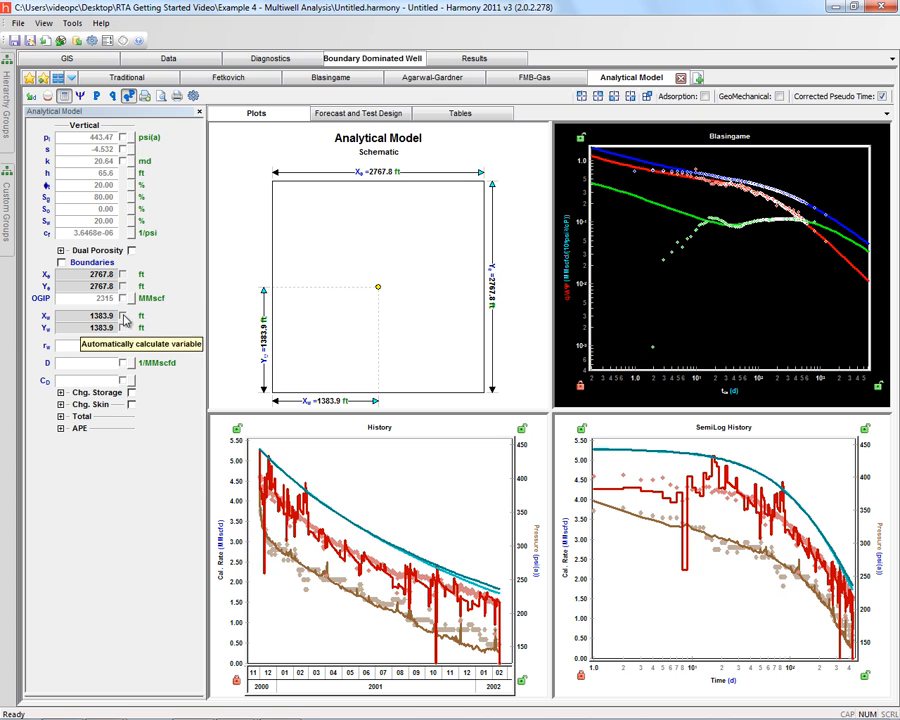
{"action": "left_click", "coordinate": [97, 95]}
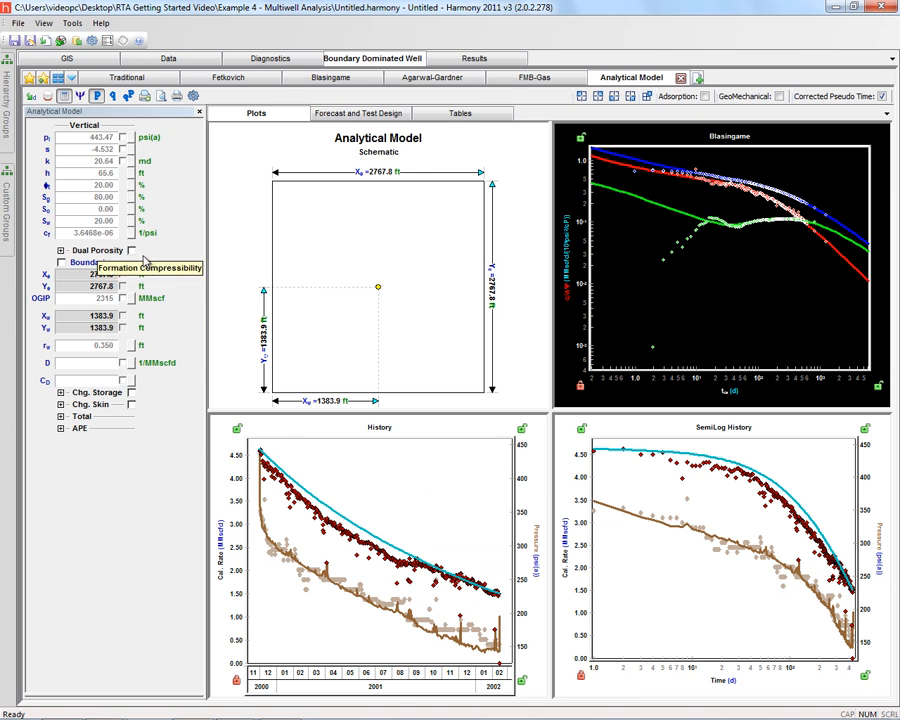
Step: Mark skin, permeability and OGIP for automatic calculation and run the automatic parameter estimation
{"action": "left_click", "coordinate": [124, 148]}
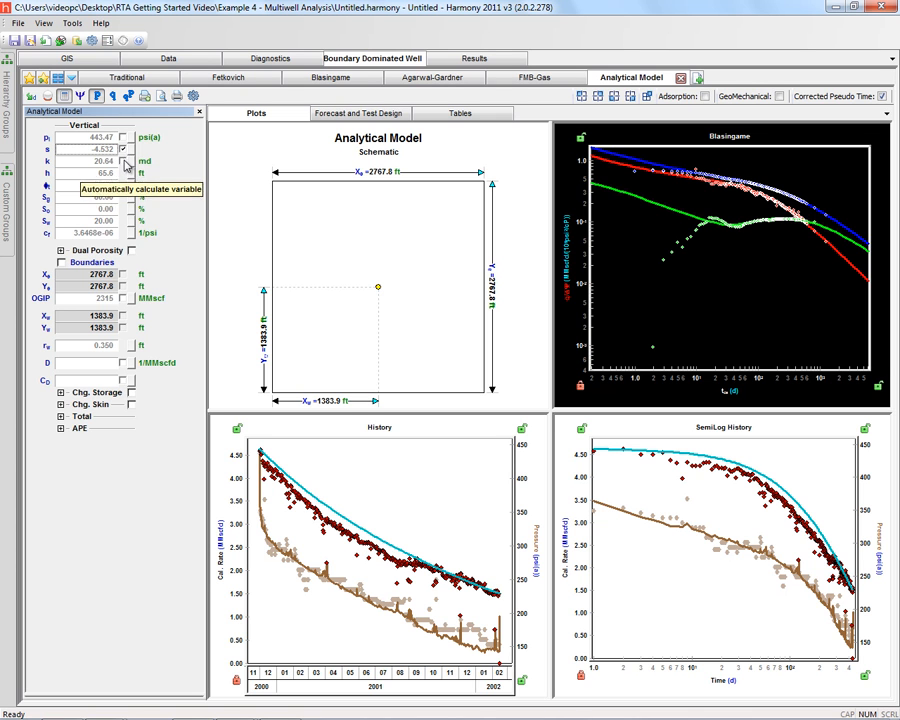
{"action": "left_click", "coordinate": [124, 161]}
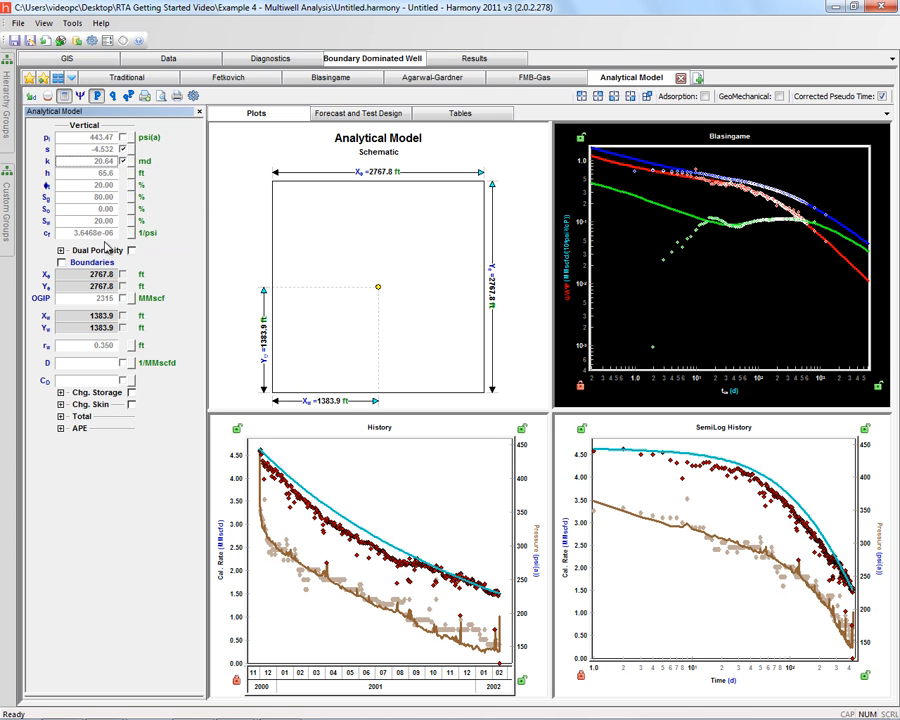
{"action": "left_click", "coordinate": [124, 299]}
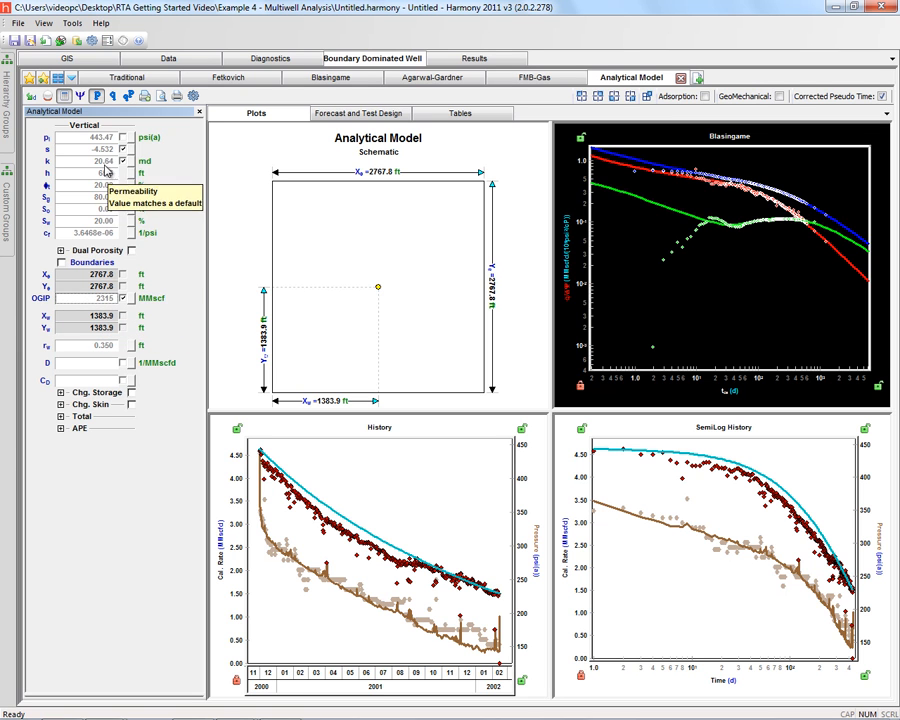
{"action": "left_click", "coordinate": [46, 97]}
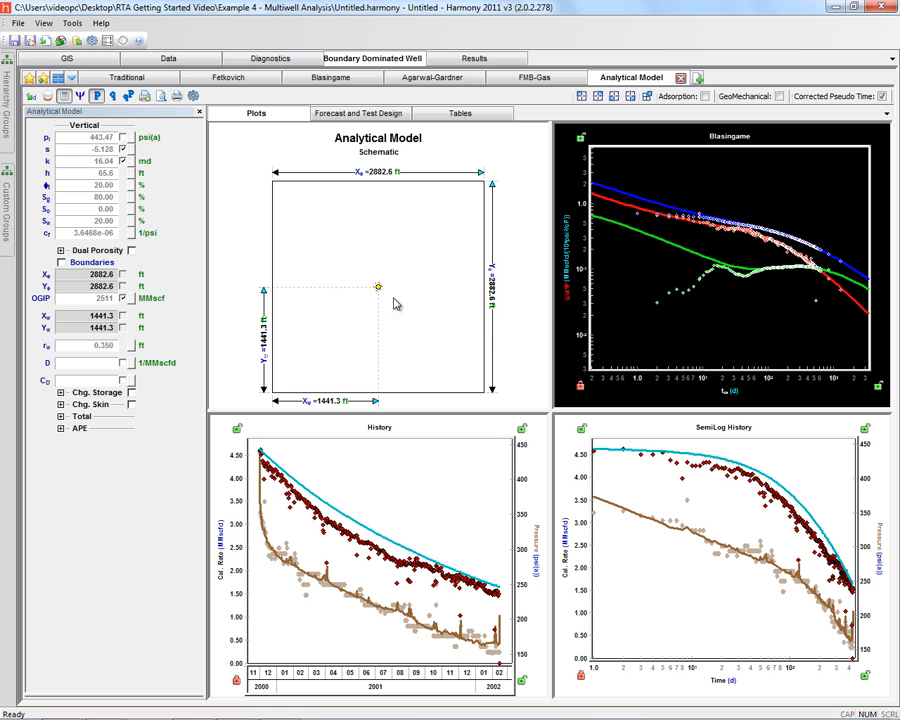
Step: Resize the reservoir boundaries in the schematic to about 2192 by 1798 ft and place the well at about 1121, 909 ft
{"action": "mouse_move", "coordinate": [376, 287]}
{"action": "left_mouse_down"}
{"action": "mouse_move", "coordinate": [415, 240]}
{"action": "mouse_move", "coordinate": [365, 313]}
{"action": "left_mouse_up"}
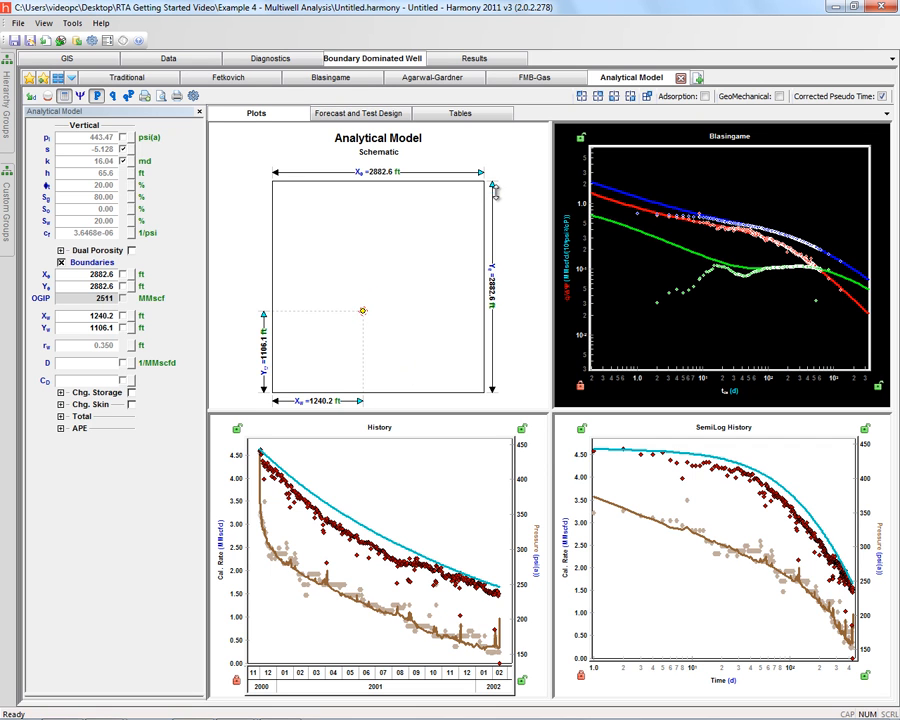
{"action": "mouse_move", "coordinate": [497, 192]}
{"action": "left_mouse_down"}
{"action": "mouse_move", "coordinate": [496, 203]}
{"action": "mouse_move", "coordinate": [505, 189]}
{"action": "left_mouse_up"}
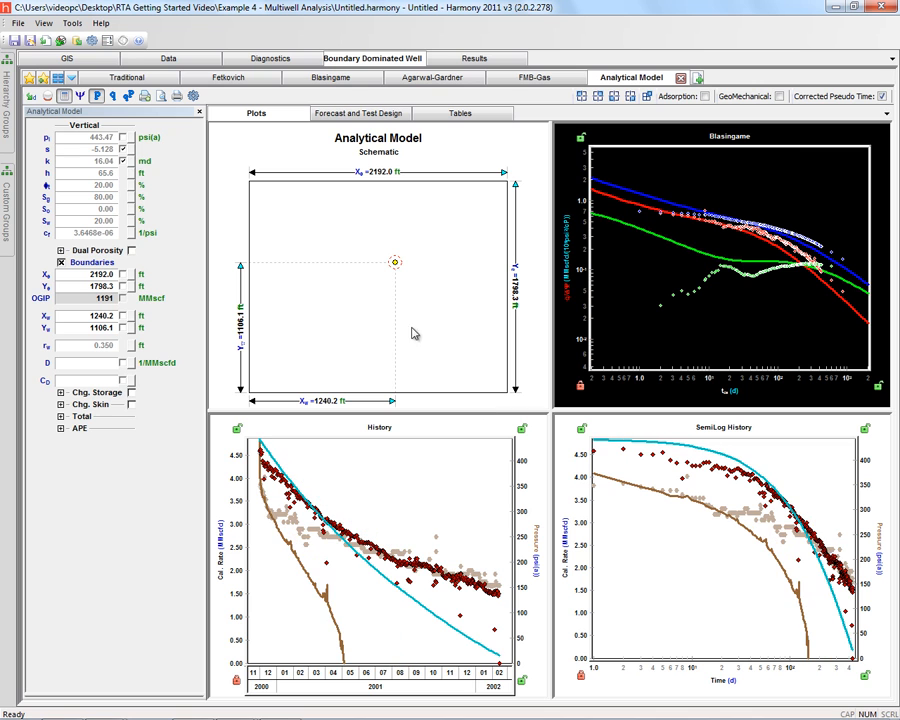
{"action": "left_click_drag", "start_coordinate": [393, 262], "coordinate": [380, 286]}
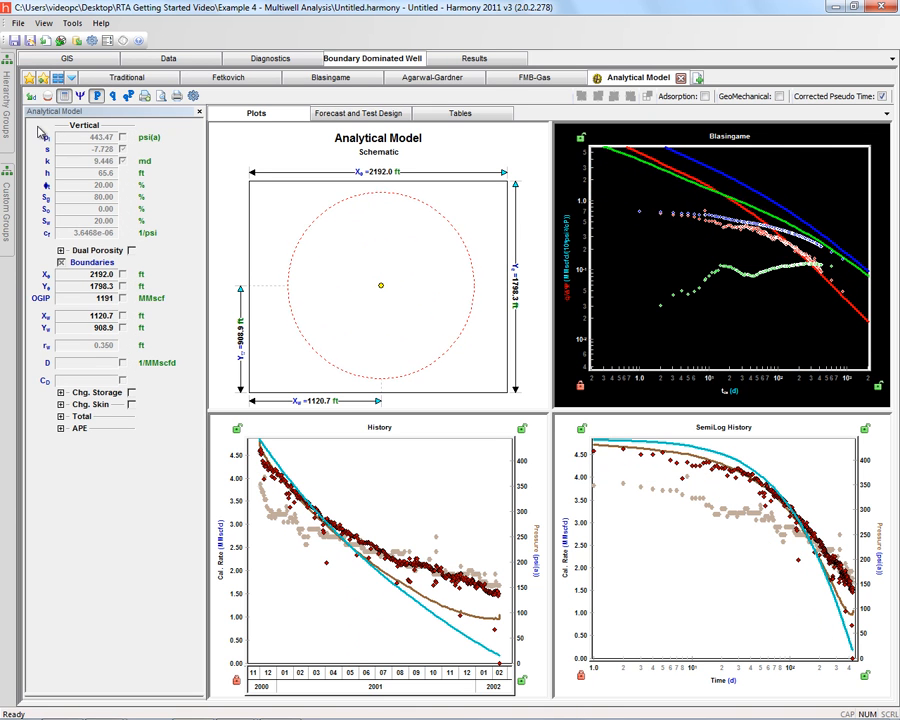
Step: Reload the Blasingame defaults into the model and turn off the custom reservoir boundaries
{"action": "left_click", "coordinate": [64, 96]}
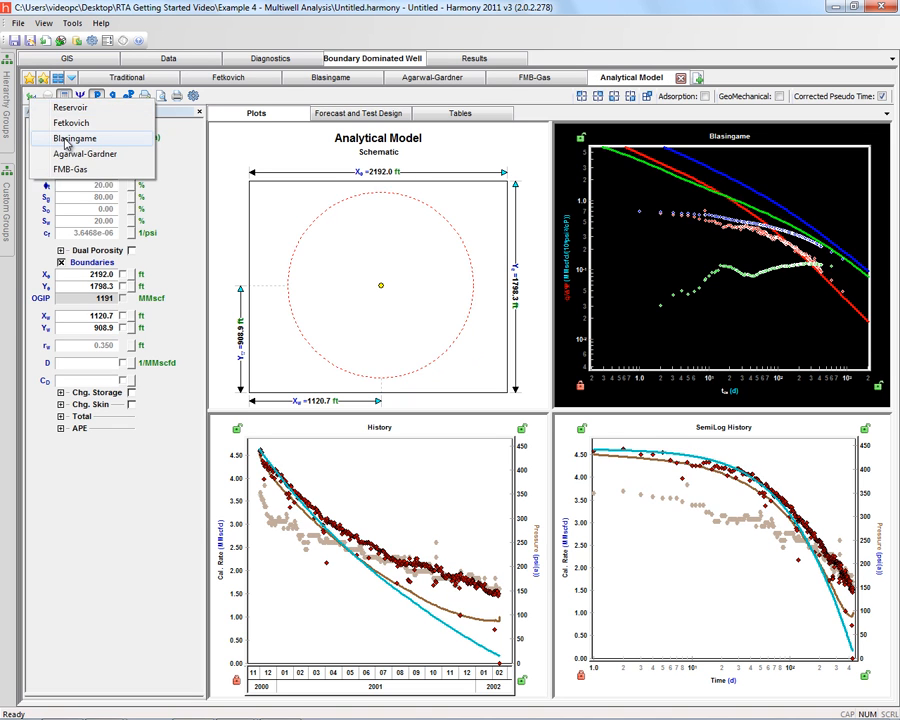
{"action": "left_click", "coordinate": [64, 139]}
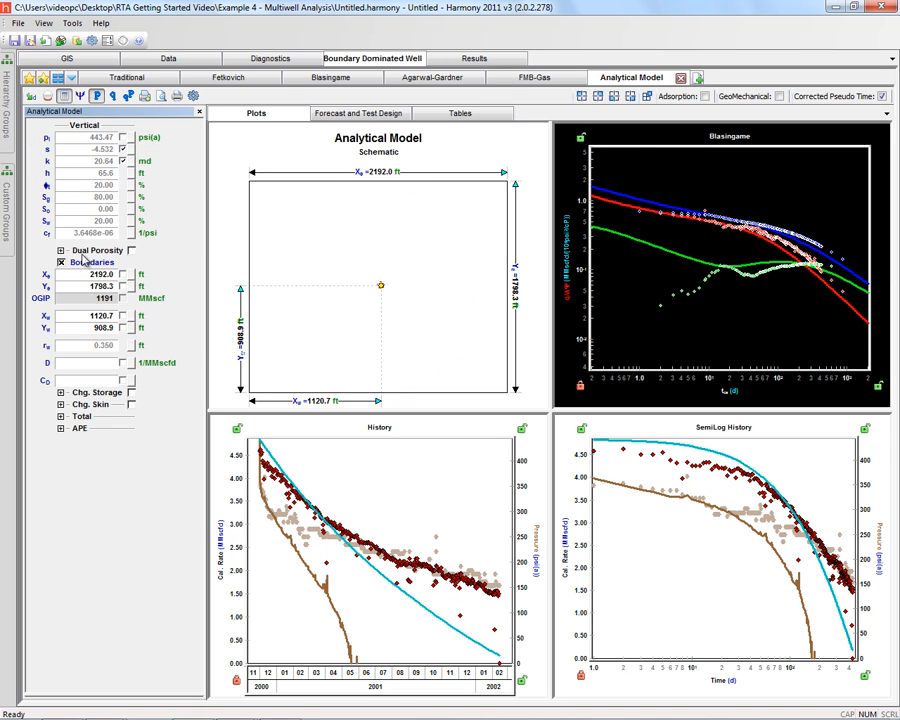
{"action": "left_click", "coordinate": [61, 262]}
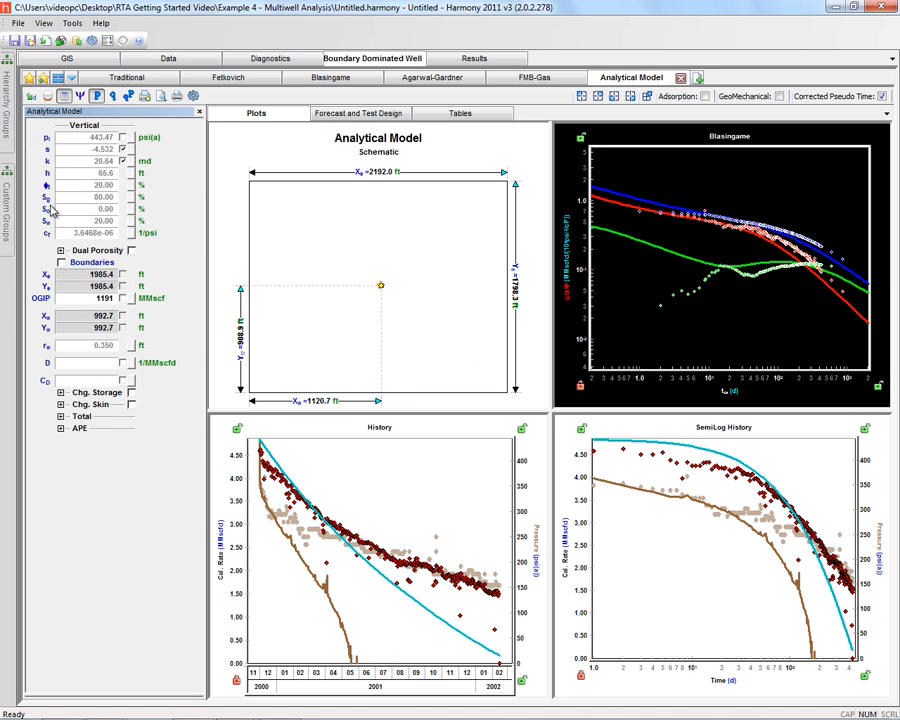
Step: Reset the model to the Blasingame defaults and rerun the automatic estimation of skin and permeability
{"action": "left_click", "coordinate": [46, 96]}
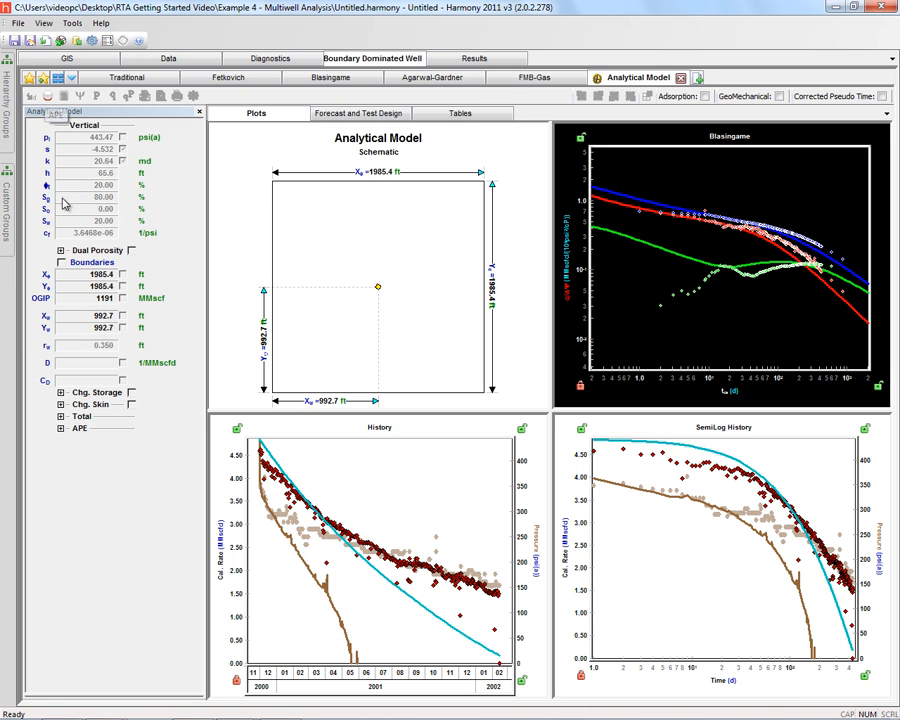
{"action": "left_click", "coordinate": [31, 98]}
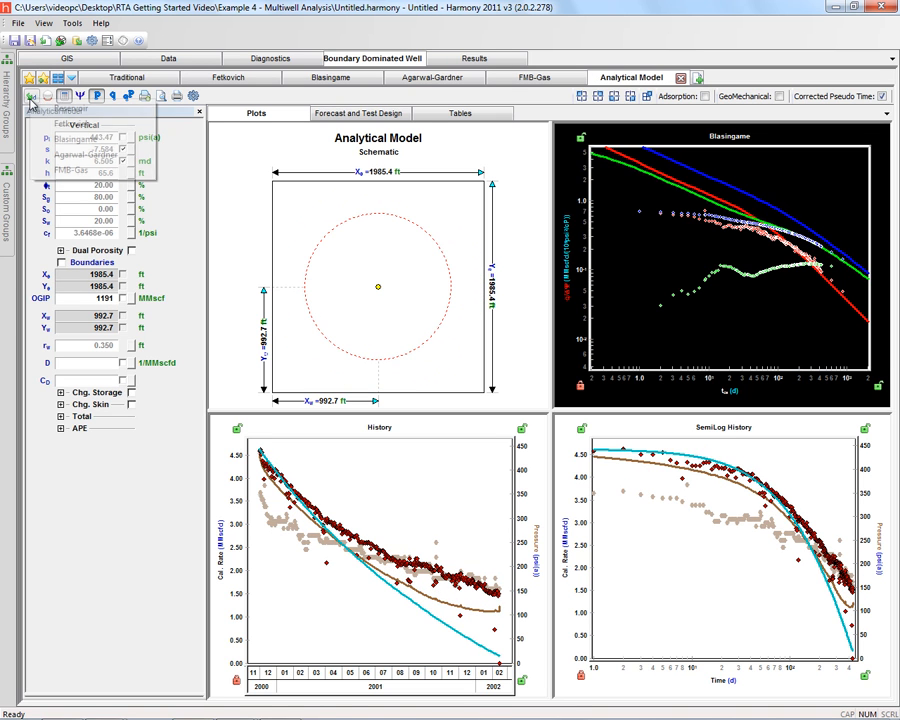
{"action": "left_click", "coordinate": [59, 140]}
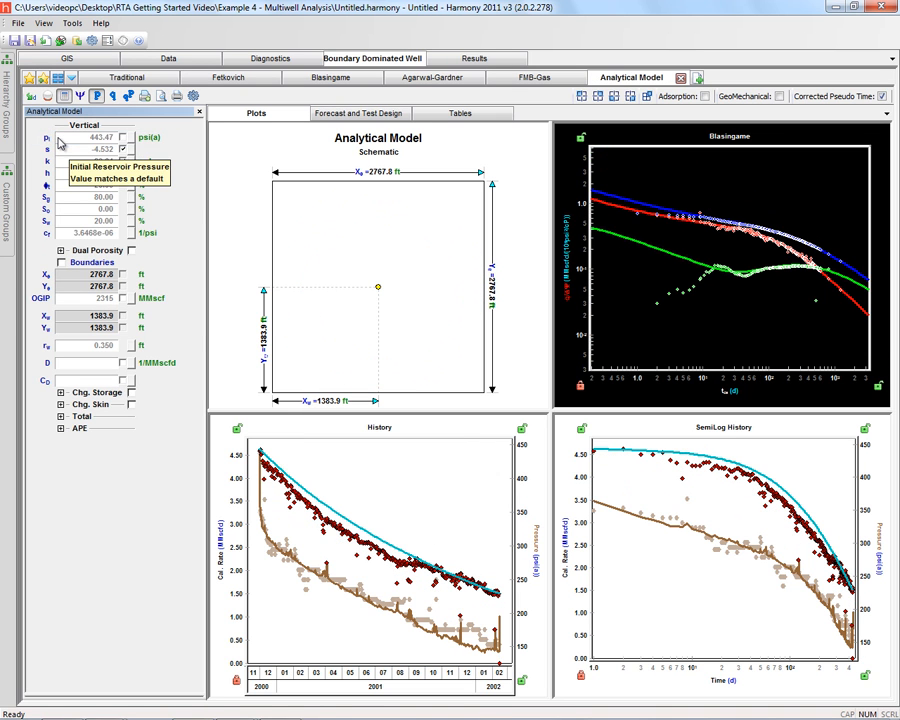
{"action": "left_click", "coordinate": [46, 97]}
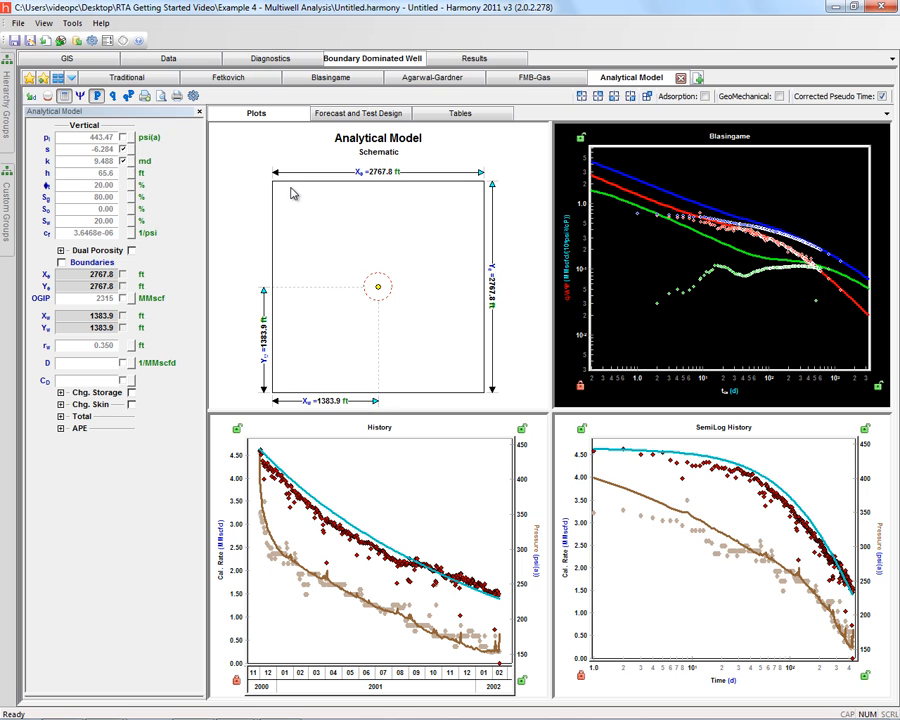
Step: Look at the forecast setup of the Blasingame analysis and return to the Analytical Model
{"action": "left_click", "coordinate": [330, 77]}
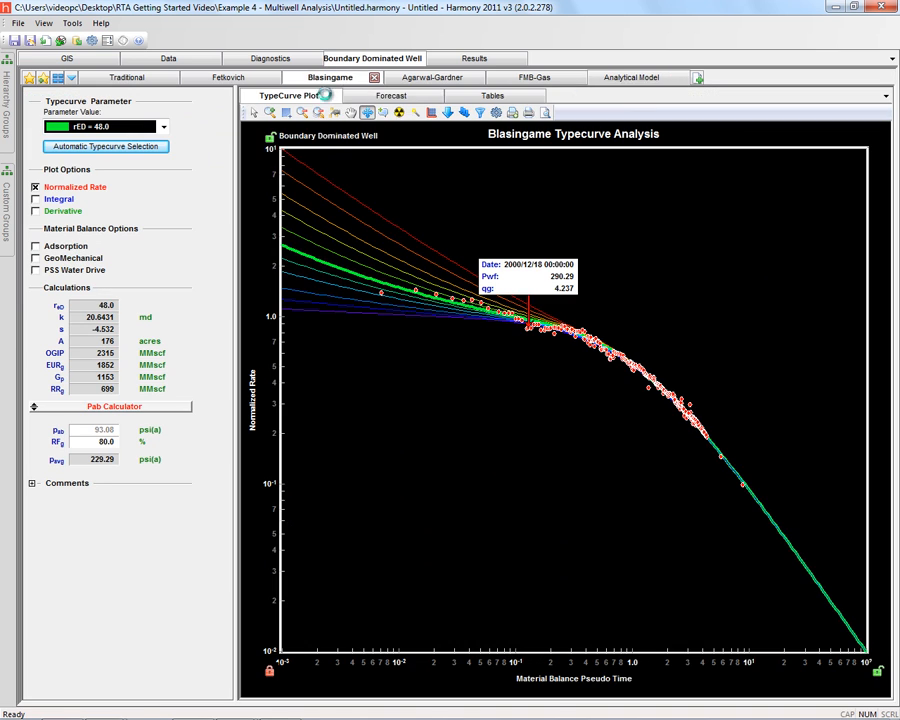
{"action": "left_click", "coordinate": [378, 97]}
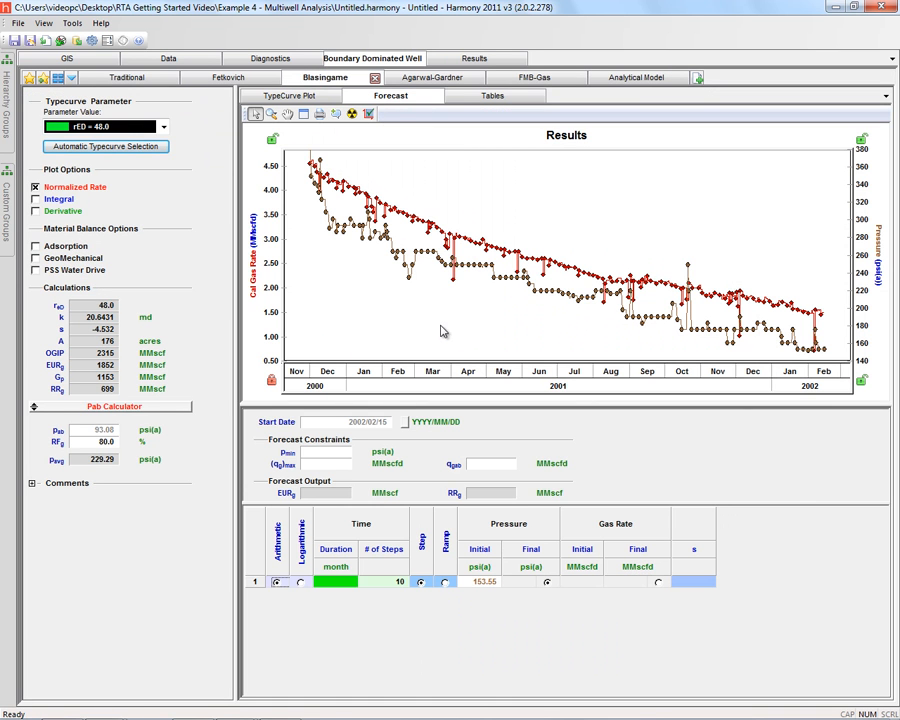
{"action": "left_click", "coordinate": [630, 79]}
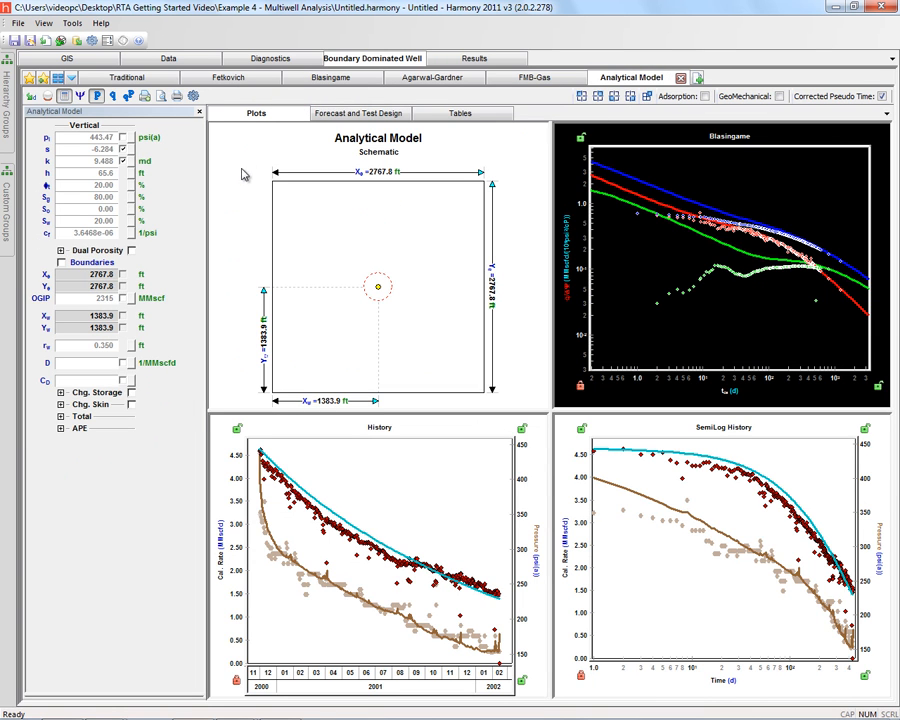
Step: Set up the analytical model's forecast with a duration of 360 months and 360 steps
{"action": "left_click", "coordinate": [340, 115]}
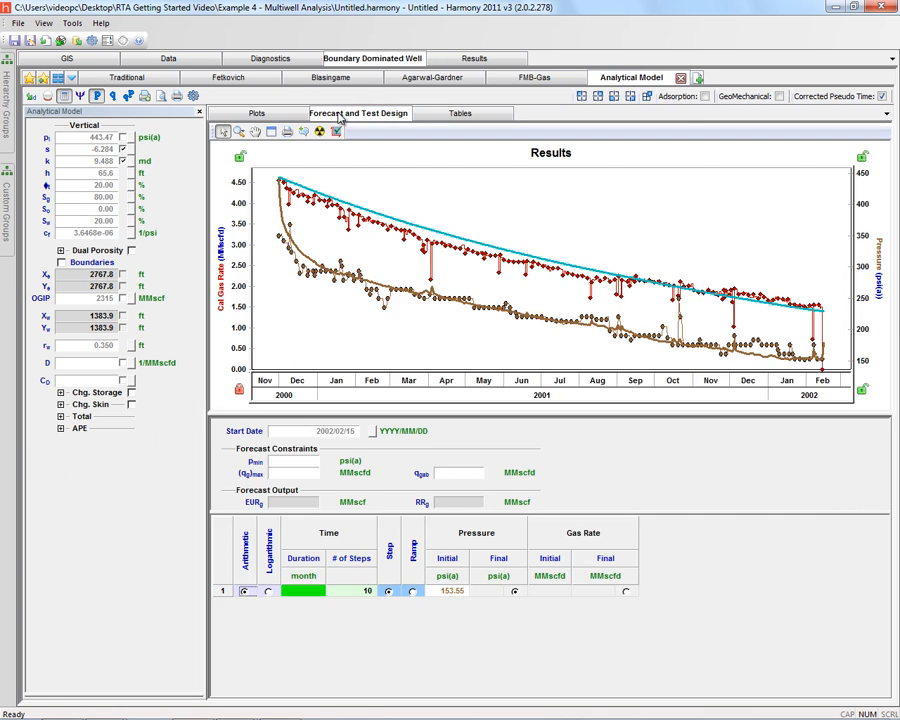
{"action": "left_click", "coordinate": [299, 594]}
{"action": "type", "text": "360"}
{"action": "left_click", "coordinate": [345, 591]}
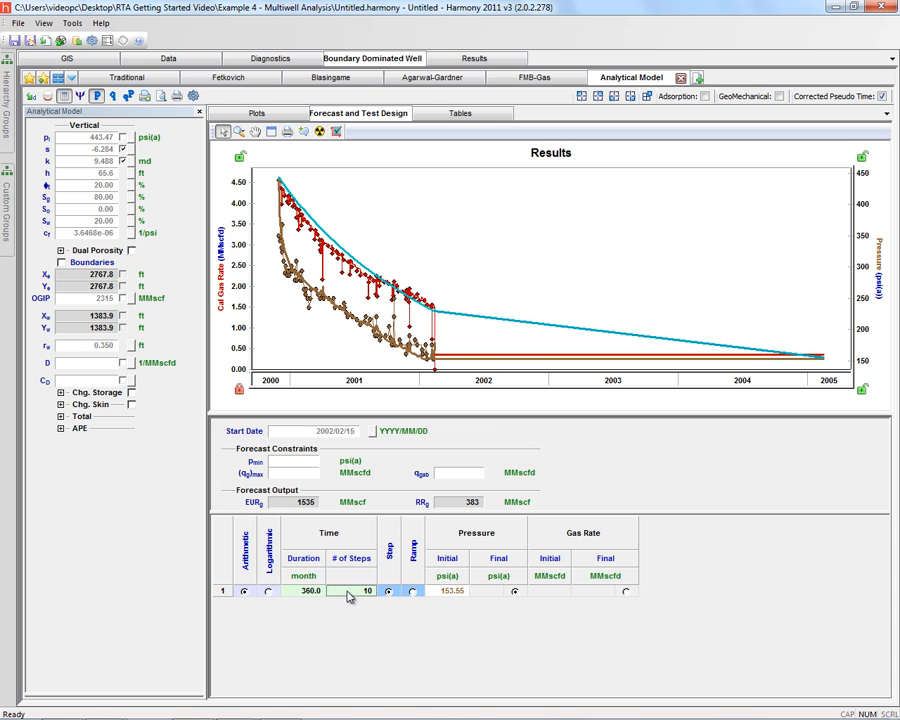
{"action": "type", "text": "360"}
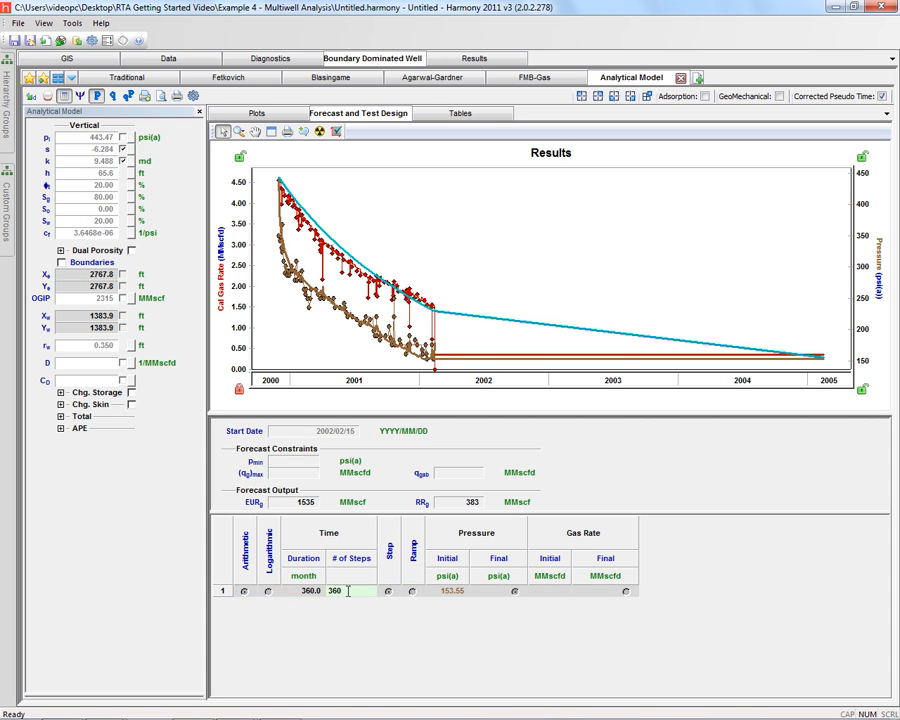
{"action": "key", "text": "Tab"}
Step: Set the forecast's abandonment gas rate constraint to 0.020 MMscfd
{"action": "left_click_drag", "start_coordinate": [507, 387], "coordinate": [412, 387]}
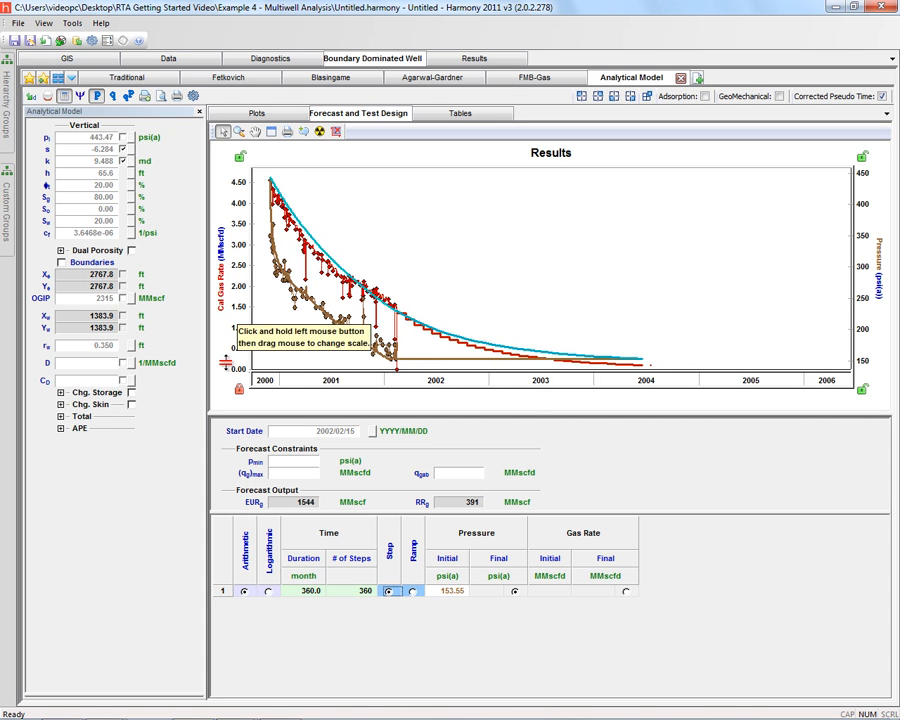
{"action": "mouse_move", "coordinate": [231, 341]}
{"action": "left_mouse_down"}
{"action": "mouse_move", "coordinate": [231, 309]}
{"action": "mouse_move", "coordinate": [231, 350]}
{"action": "left_mouse_up"}
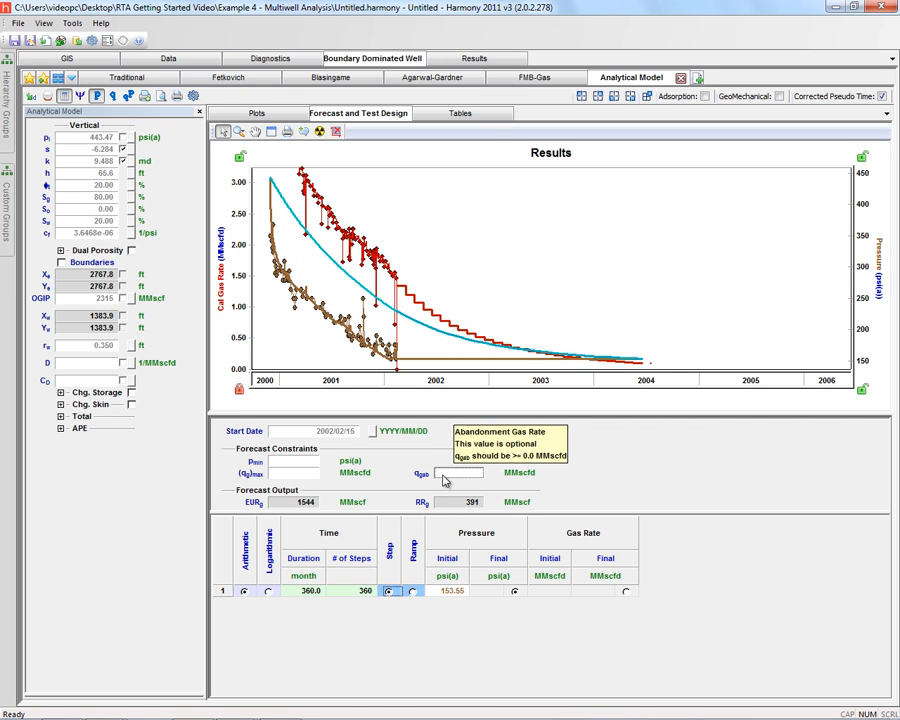
{"action": "left_click", "coordinate": [443, 475]}
{"action": "type", "text": ".0"}
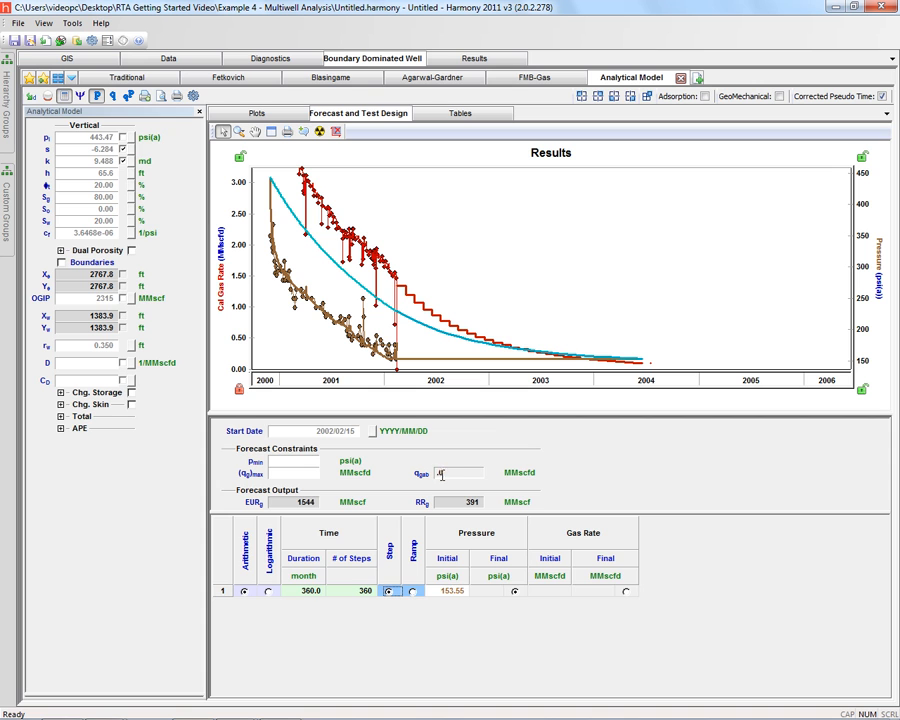
{"action": "key", "text": "Return"}
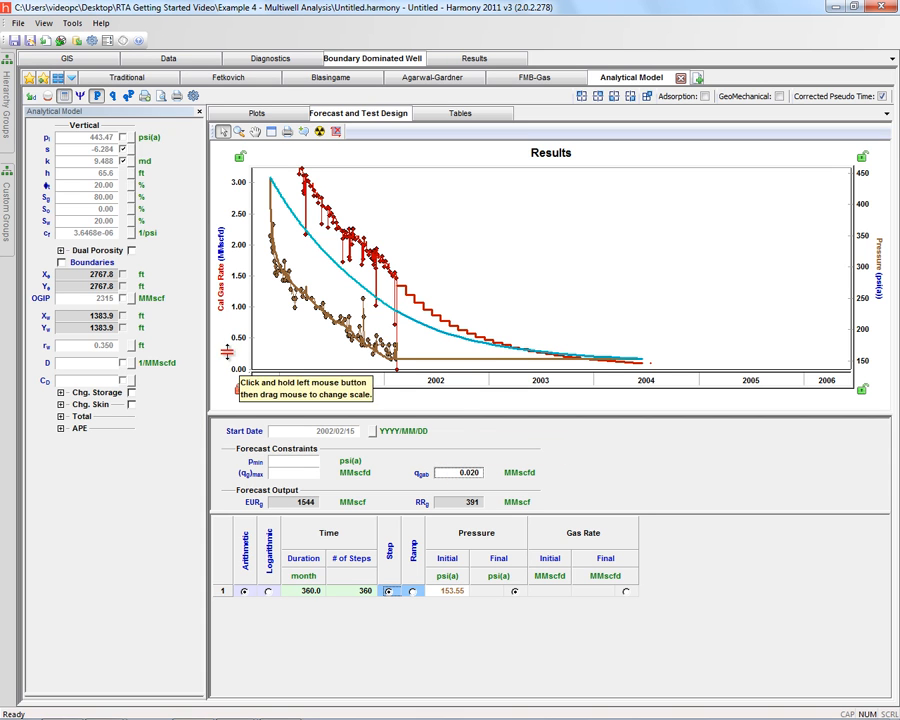
{"action": "left_click_drag", "start_coordinate": [227, 354], "coordinate": [227, 351]}
{"action": "left_click_drag", "start_coordinate": [342, 391], "coordinate": [378, 391]}
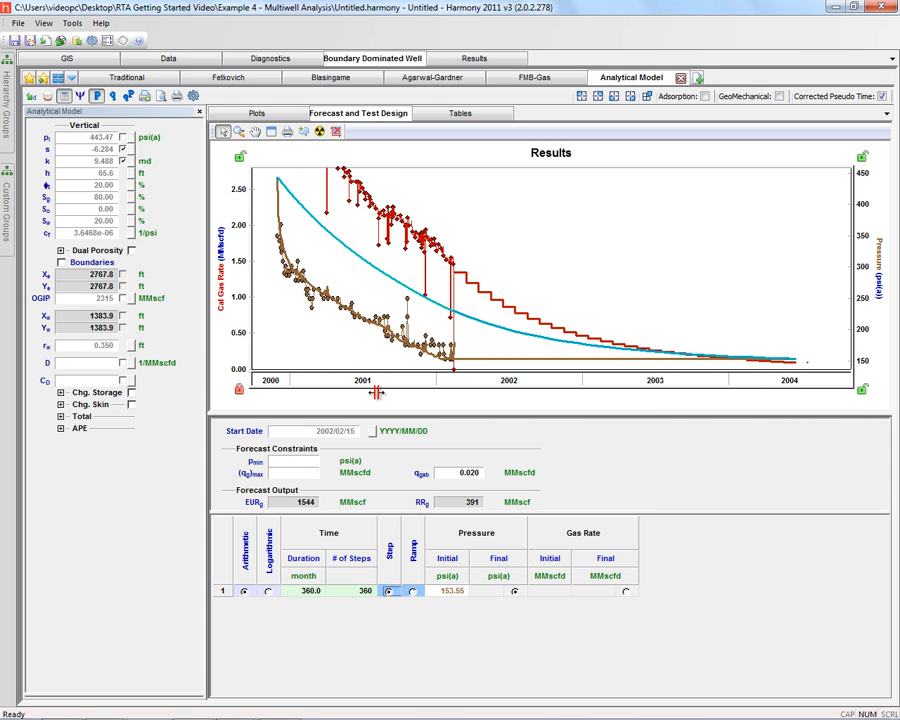
{"action": "left_click_drag", "start_coordinate": [237, 304], "coordinate": [237, 316]}
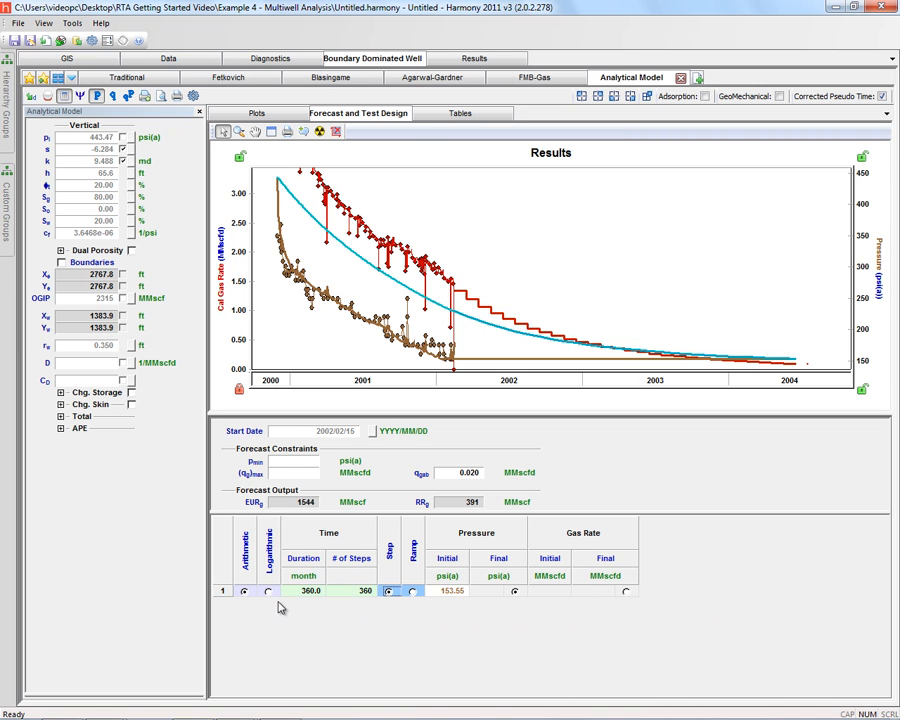
Step: Change the forecast period to 12 months with 12 steps and ramp its pressure to a final 50 psi(a)
{"action": "left_click", "coordinate": [309, 592]}
{"action": "type", "text": "12"}
{"action": "left_click", "coordinate": [348, 592]}
{"action": "type", "text": "12"}
{"action": "left_click", "coordinate": [411, 591]}
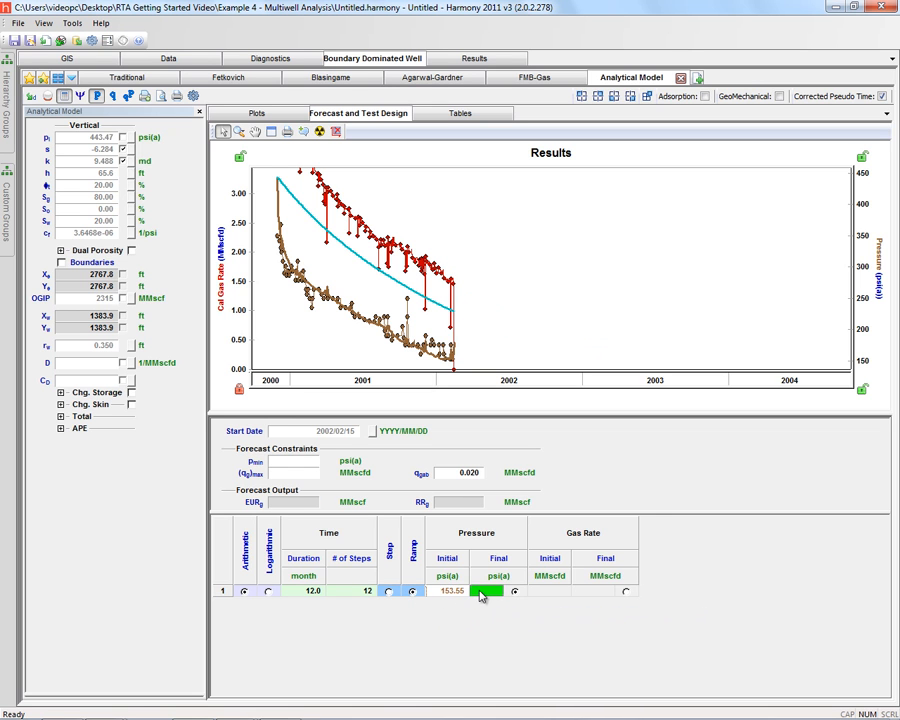
{"action": "type", "text": "50"}
{"action": "key", "text": "Return"}
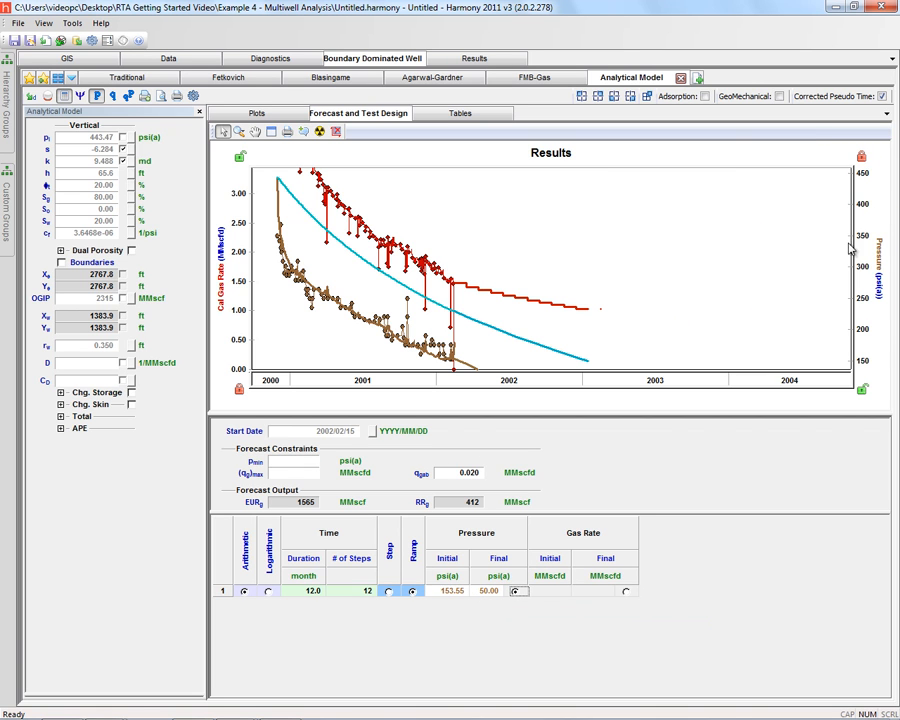
{"action": "left_click_drag", "start_coordinate": [850, 248], "coordinate": [869, 272]}
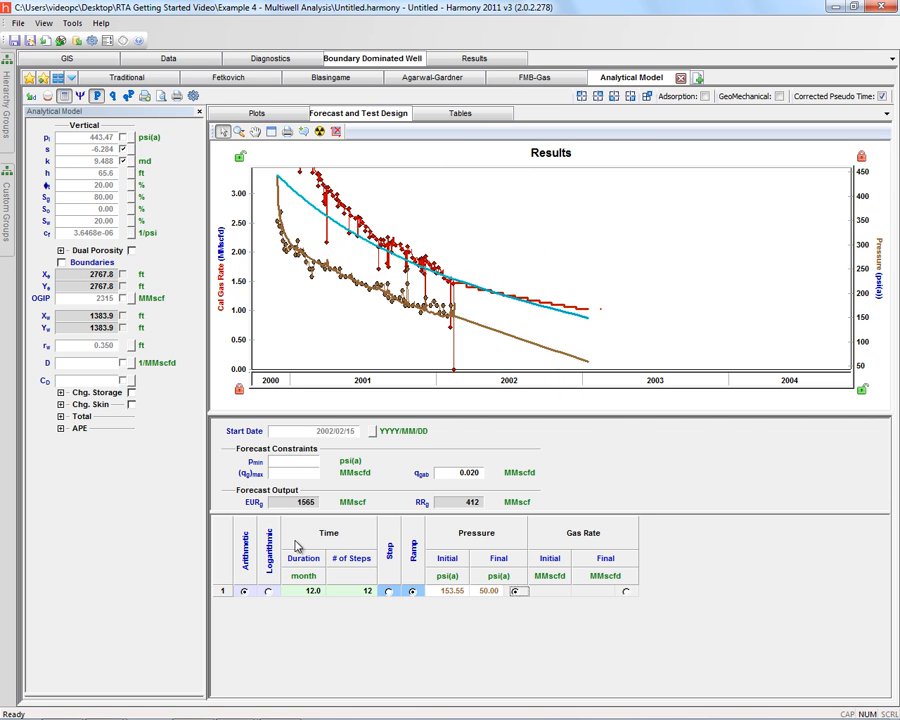
Step: Extend the ramped forecast period to a duration of 14 months with 14 steps
{"action": "left_click", "coordinate": [365, 592]}
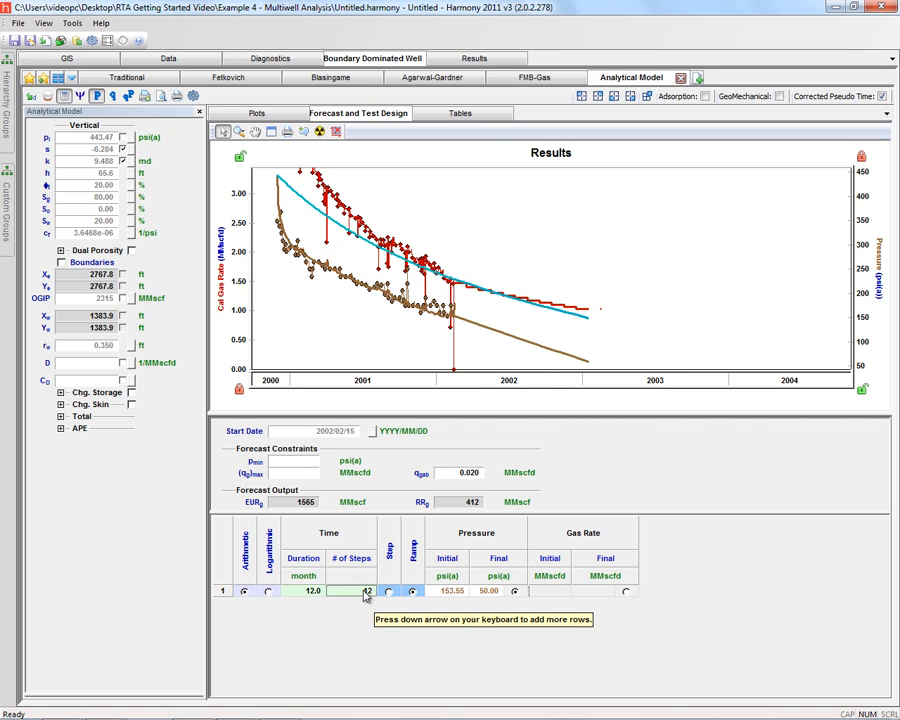
{"action": "left_click", "coordinate": [318, 591]}
{"action": "type", "text": "14"}
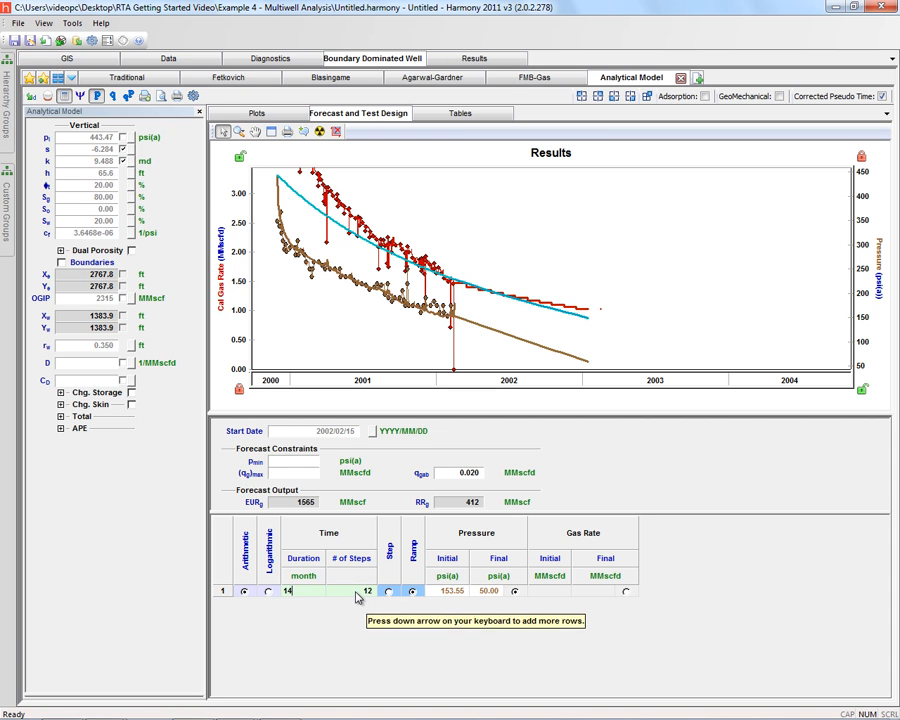
{"action": "left_click", "coordinate": [356, 591]}
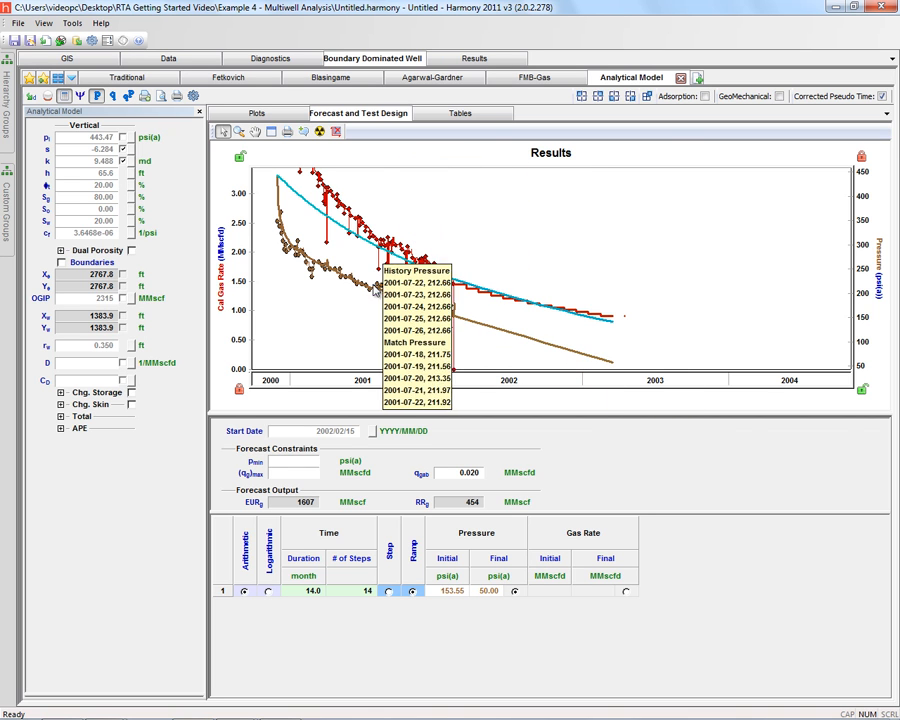
Step: Add a second forecast period of 360 months and 360 steps, held as a pressure step at 50 psi(a)
{"action": "left_click", "coordinate": [298, 592]}
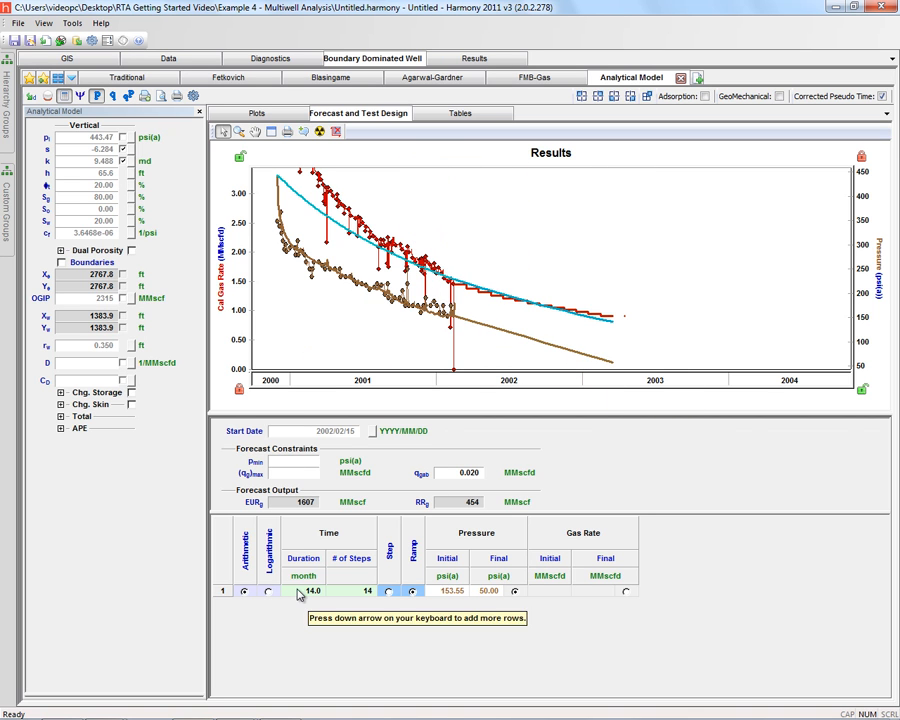
{"action": "key", "text": "Down"}
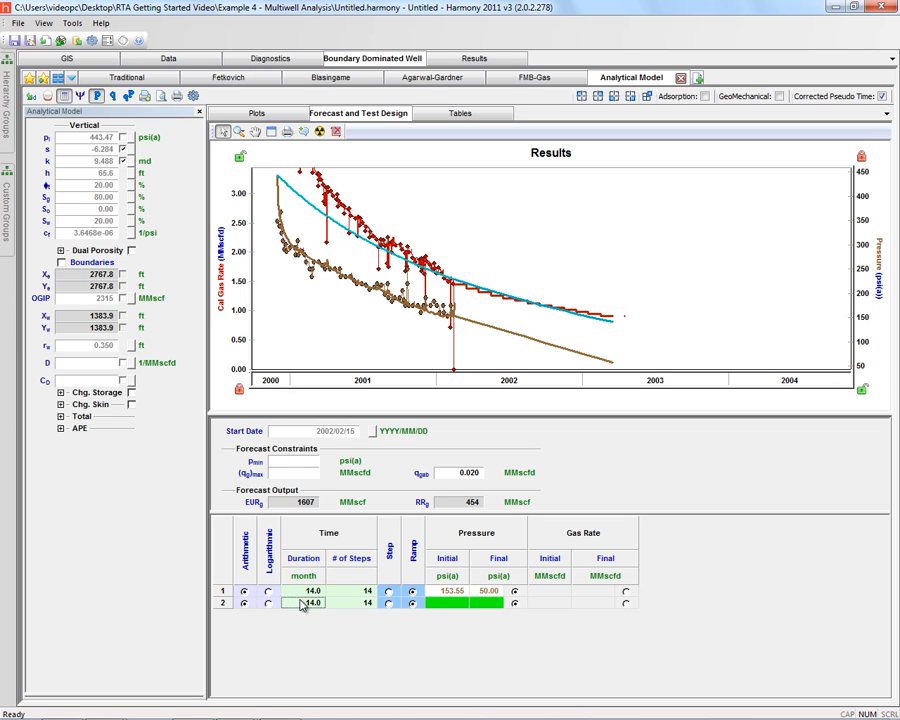
{"action": "type", "text": "360"}
{"action": "left_click", "coordinate": [347, 603]}
{"action": "type", "text": "360"}
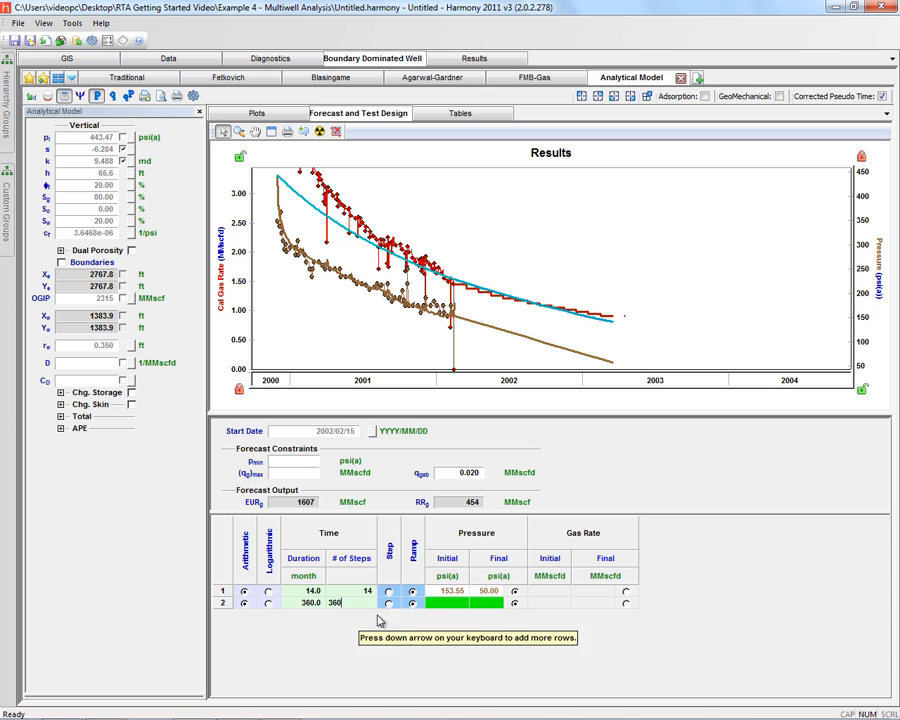
{"action": "left_click", "coordinate": [388, 603]}
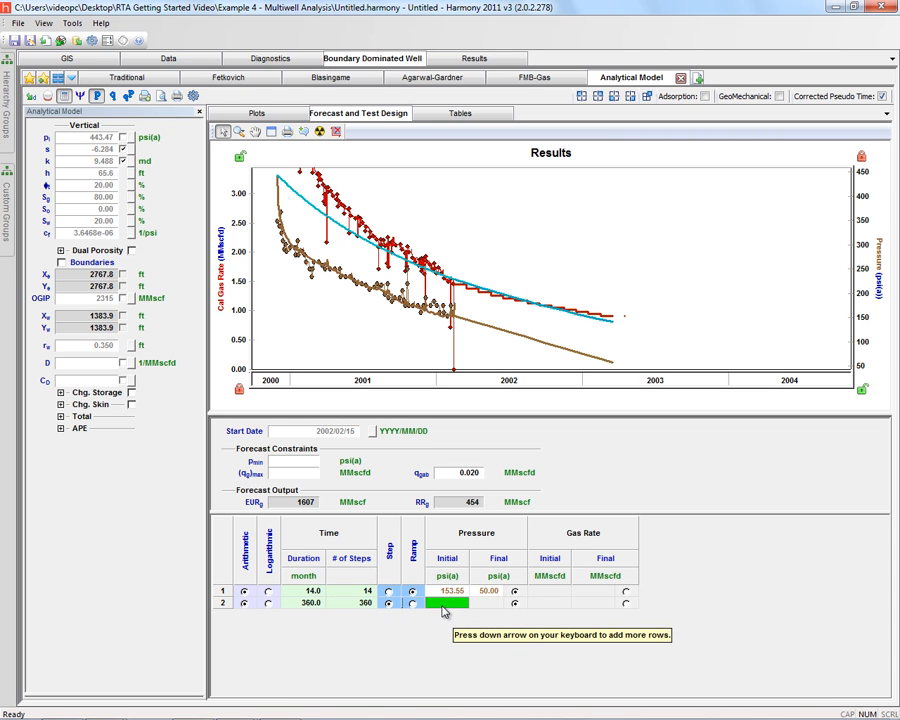
{"action": "type", "text": "50"}
{"action": "key", "text": "Tab"}
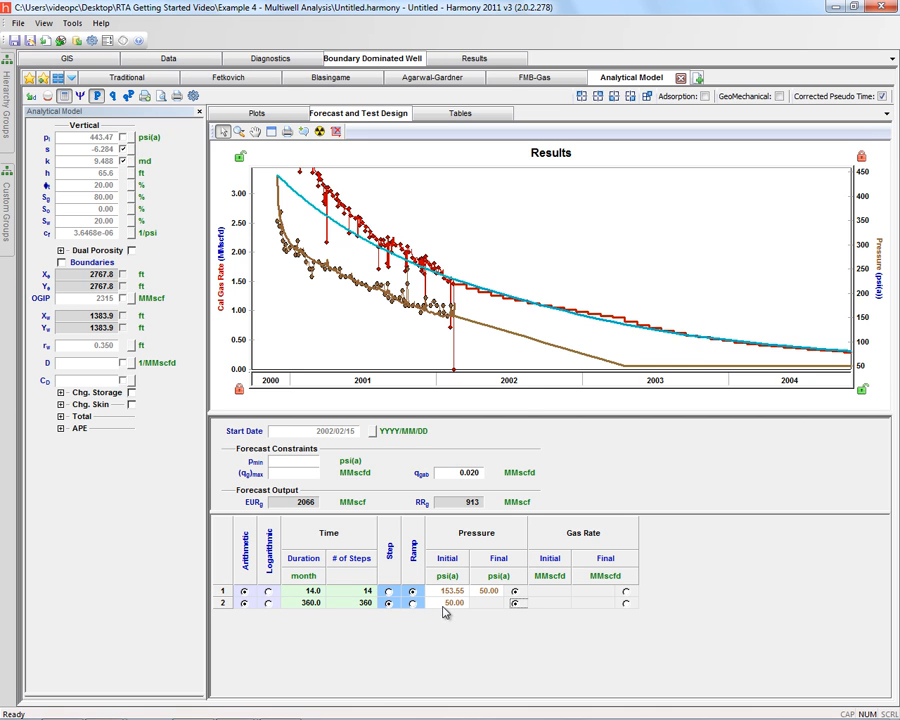
{"action": "left_click_drag", "start_coordinate": [526, 395], "coordinate": [243, 344]}
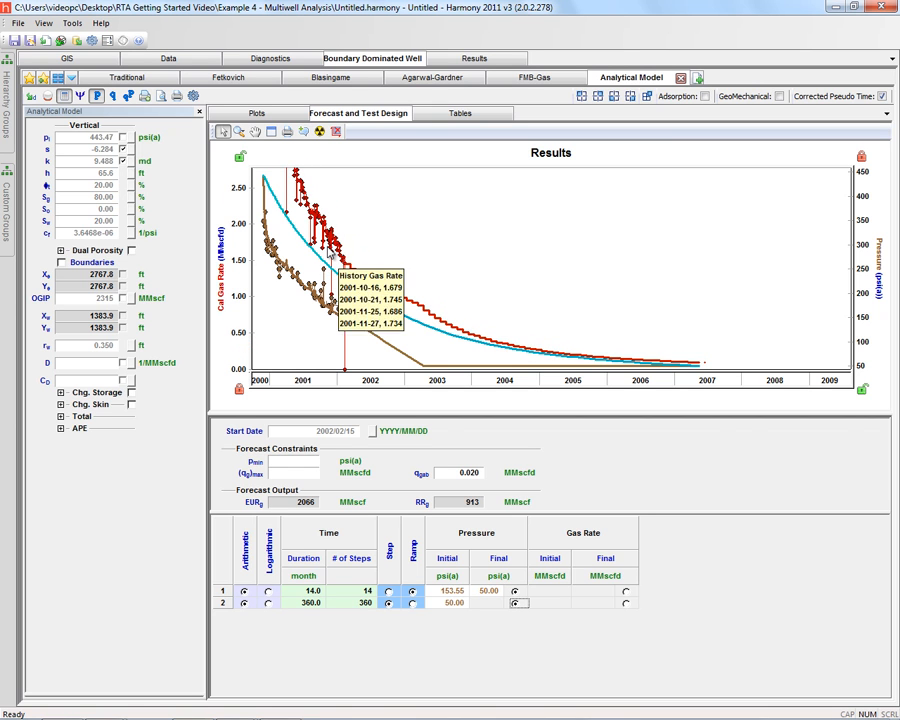